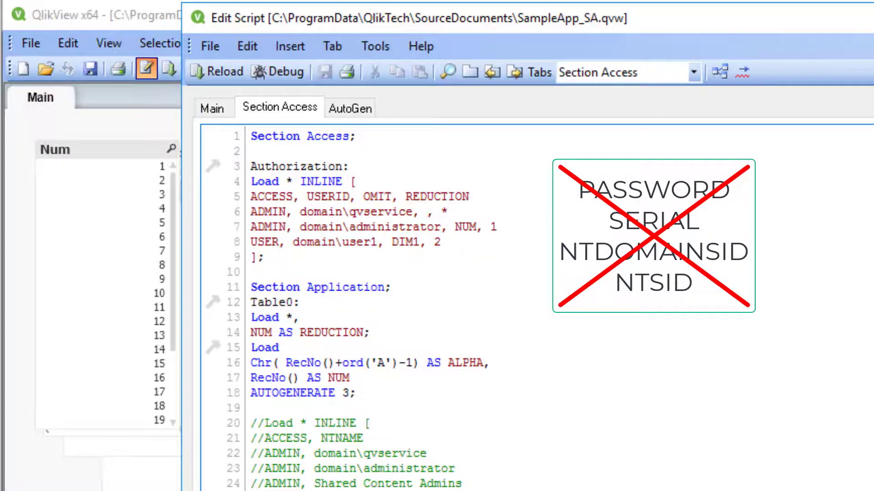
# Turn off Strict Exclusion in the document's Opening properties.
pyautogui.click(276, 43)
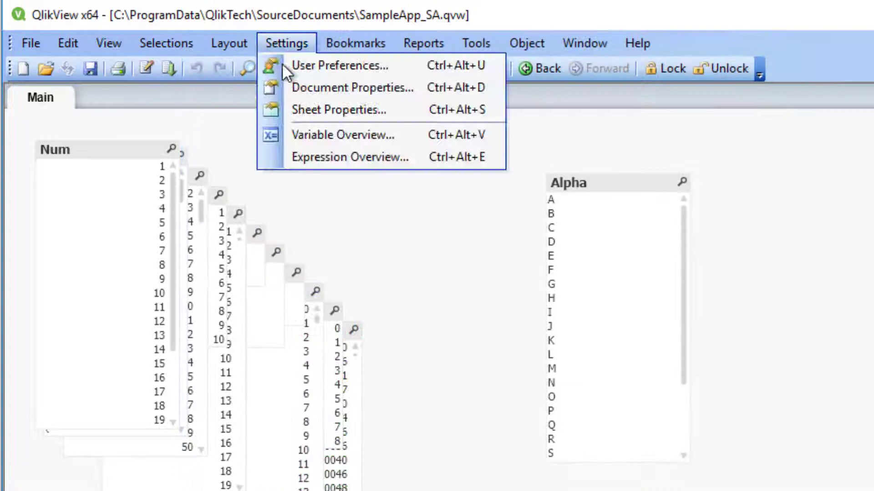
pyautogui.click(295, 87)
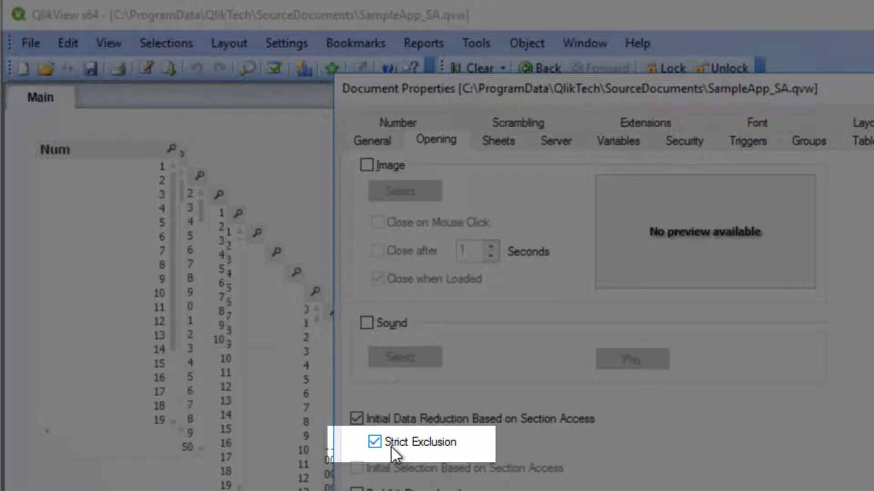
pyautogui.click(392, 446)
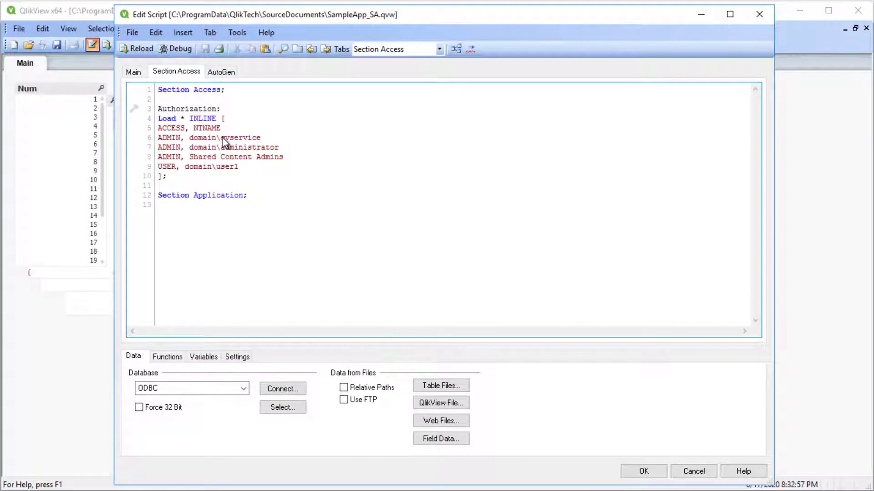
# Enable section access credentials for the reload task with user domain\administrator.
pyautogui.doubleClick(252, 138)
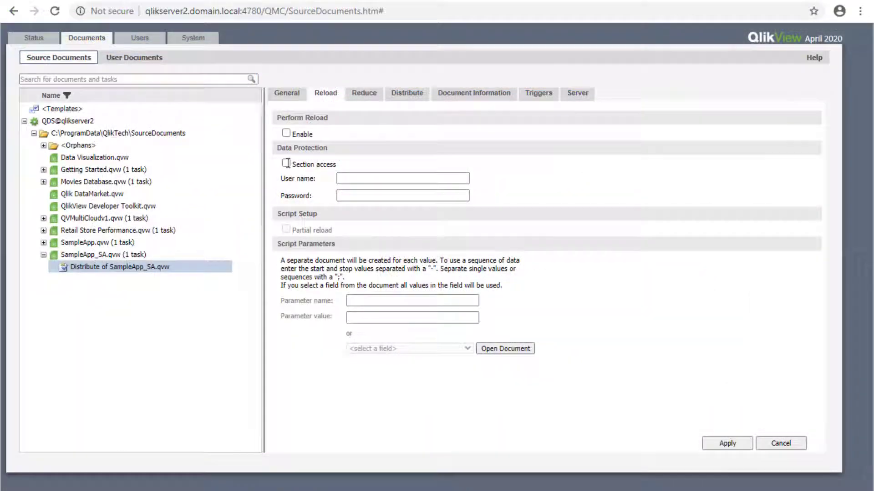
pyautogui.click(286, 164)
pyautogui.click(345, 180)
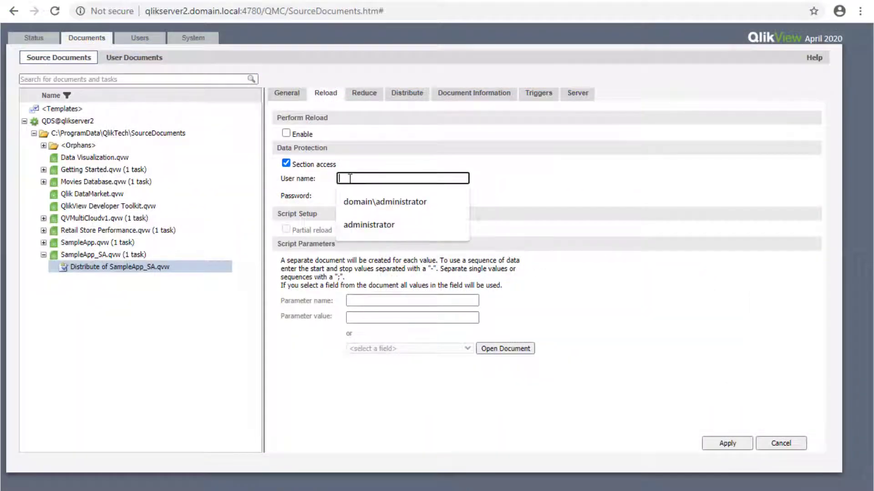
pyautogui.click(357, 197)
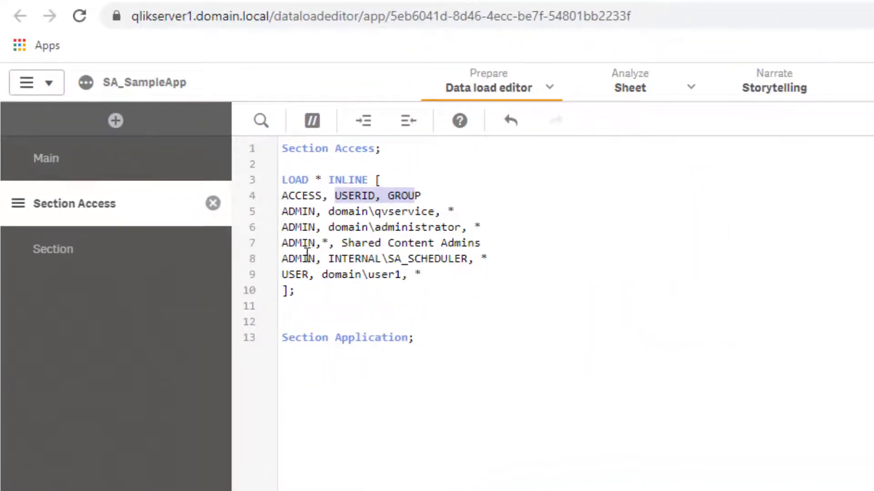
# Highlight the ADMIN, INTERNAL\SA_SCHEDULER row in SA_SampleApp's Section Access script.
pyautogui.moveTo(285, 258); pyautogui.dragTo(483, 259)
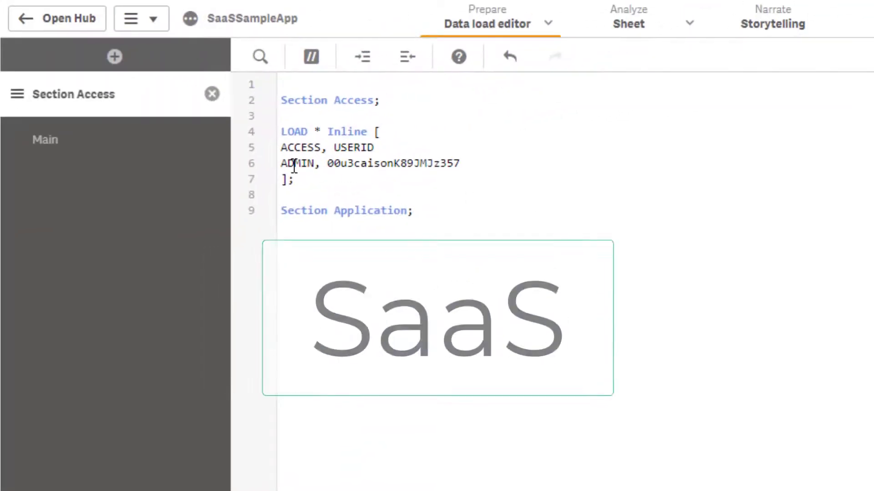
# Select the ADMIN USERID row in SaaSSampleApp's Section Access script.
pyautogui.click(316, 164)
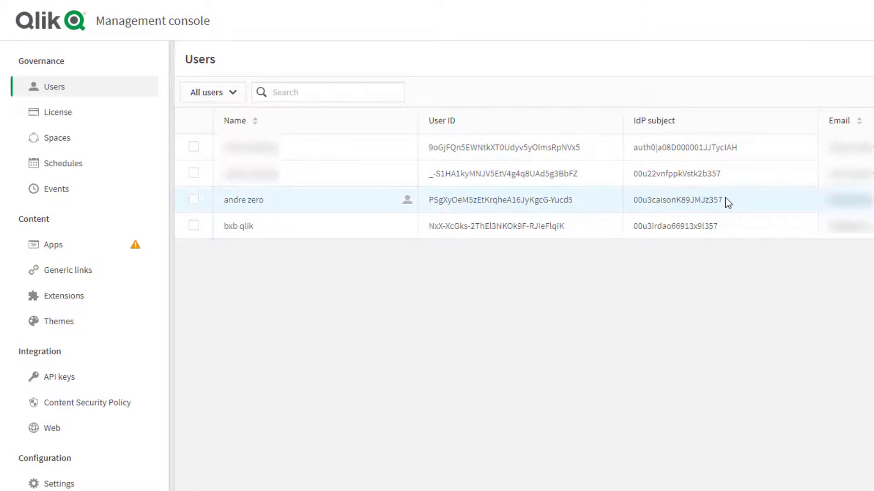
# Select andre zero's IdP subject in the Users list to copy it.
pyautogui.moveTo(724, 199); pyautogui.dragTo(632, 210)
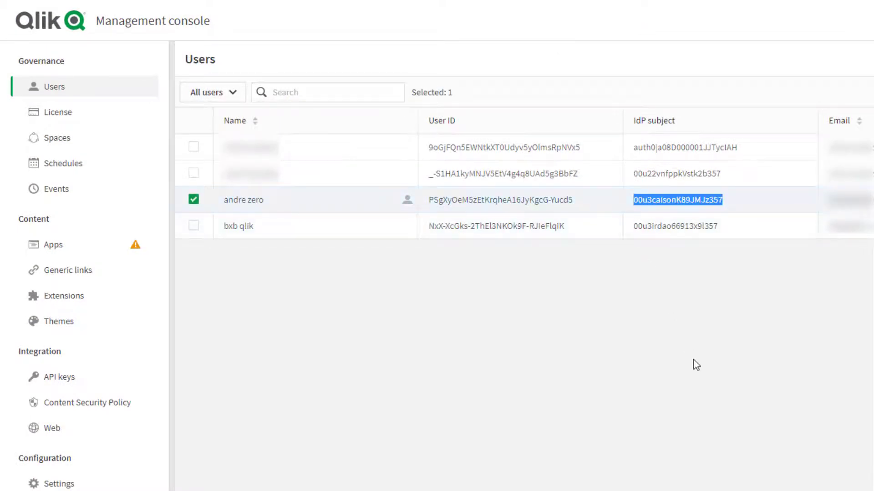